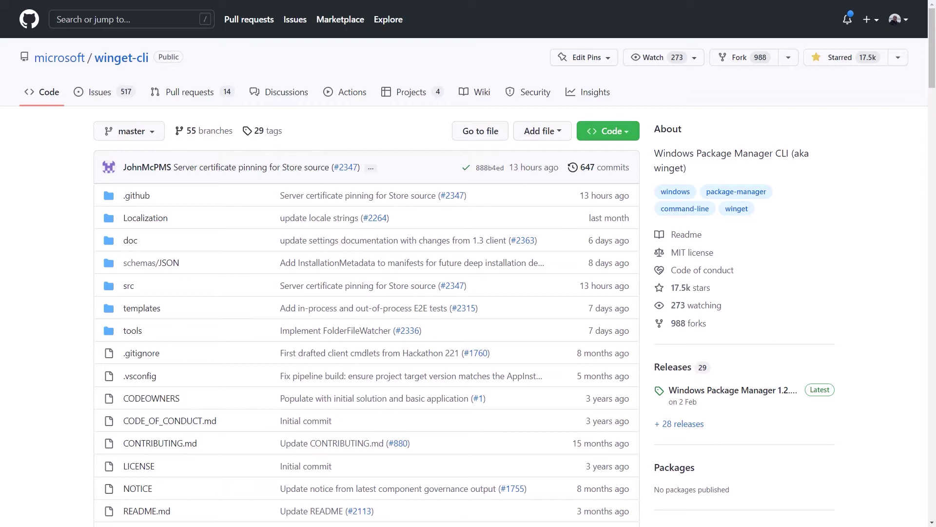
Step: Search the winget-cli file finder for 'roadmap' to surface the release roadmap document
key("t")
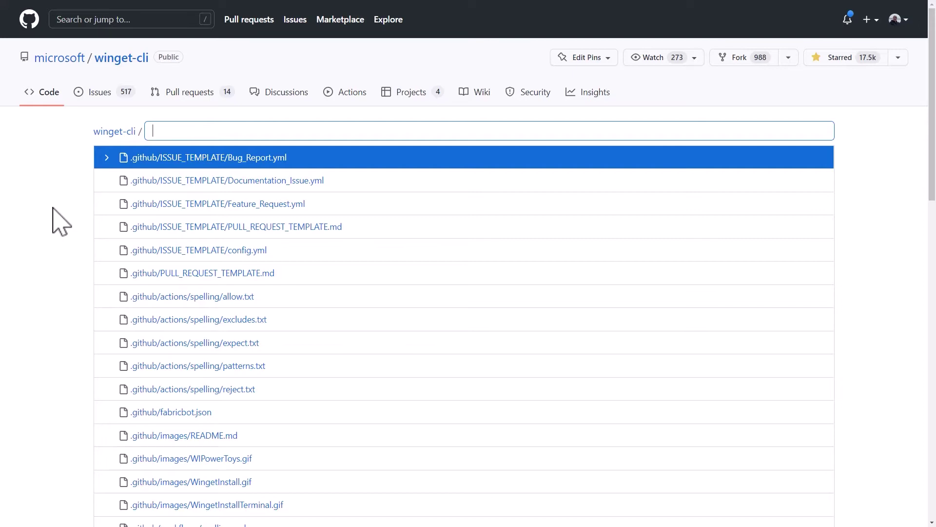
type("roadmap")
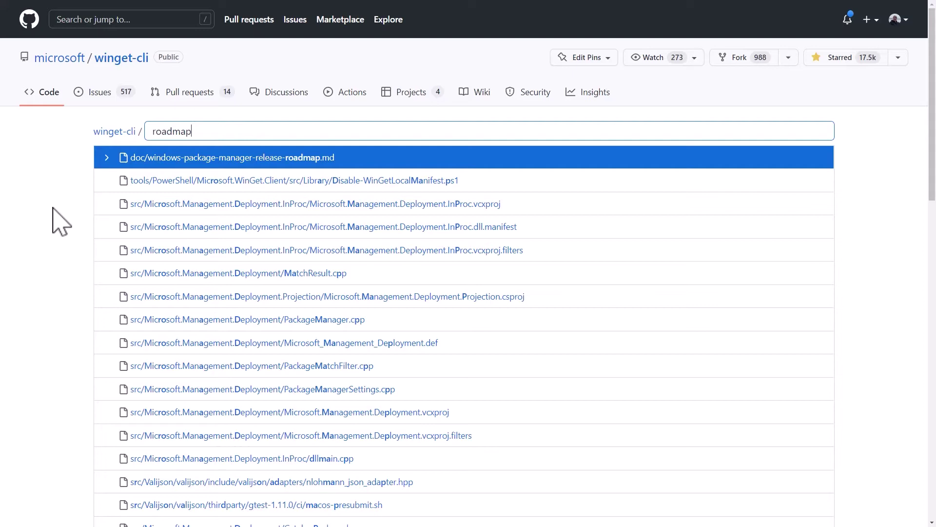
Step: Open doc/windows-package-manager-release-roadmap.md from the file finder results
left_click(262, 157)
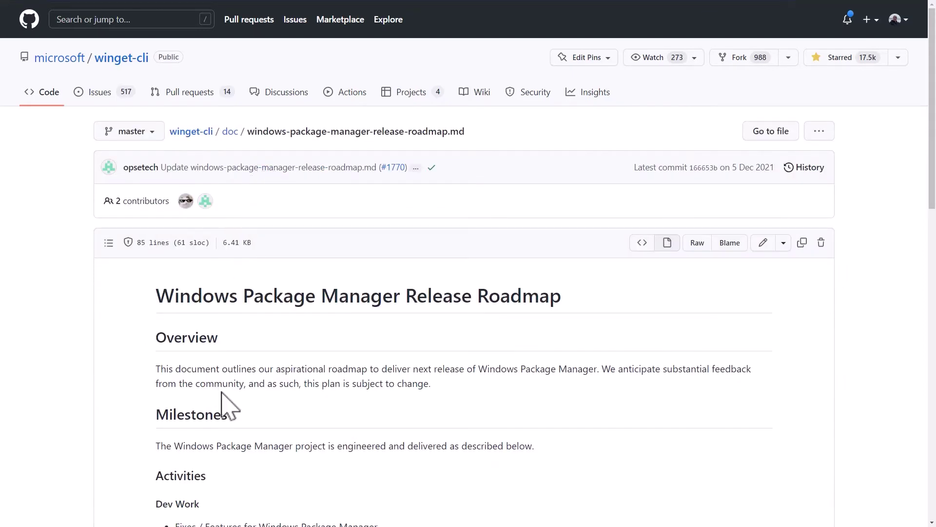
scroll(224, 398, "down", 2)
scroll(224, 399, "down", 3)
scroll(224, 399, "down", 2)
scroll(224, 399, "up", 8)
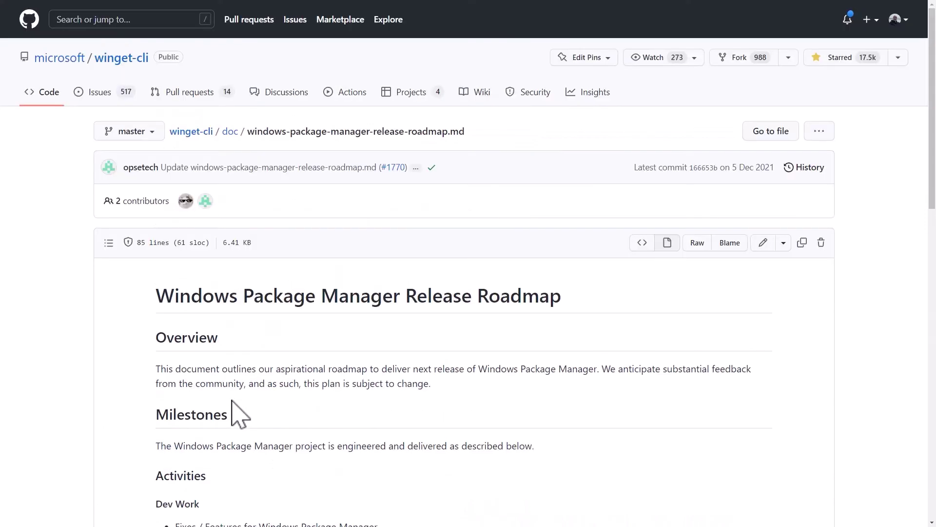